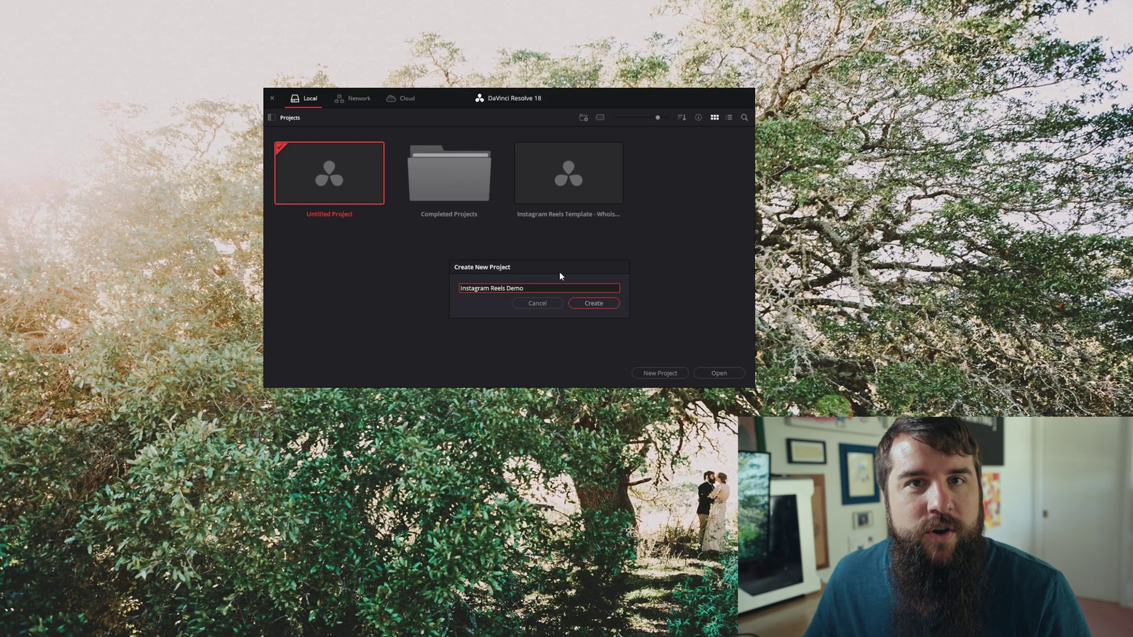
Create the new project named 'Instagram Reels Demo'.
{"action": "left_click", "coordinate": [596, 308]}
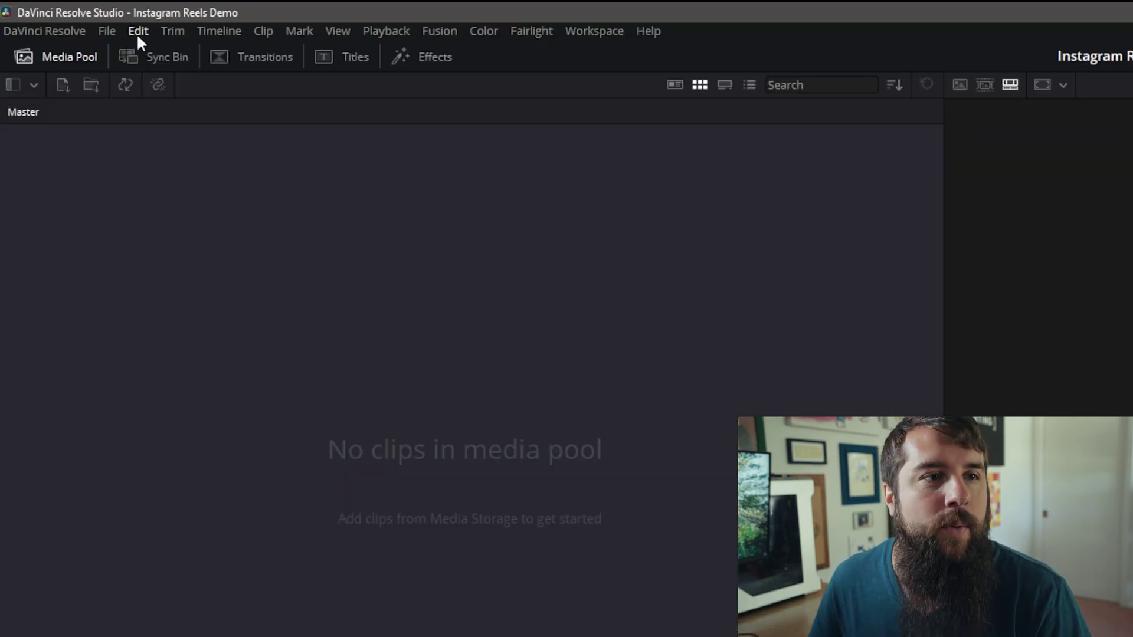
In Project Settings, change the timeline resolution from 3840 wide to 1080 x 1920.
{"action": "left_click", "coordinate": [107, 30]}
{"action": "left_click", "coordinate": [190, 367]}
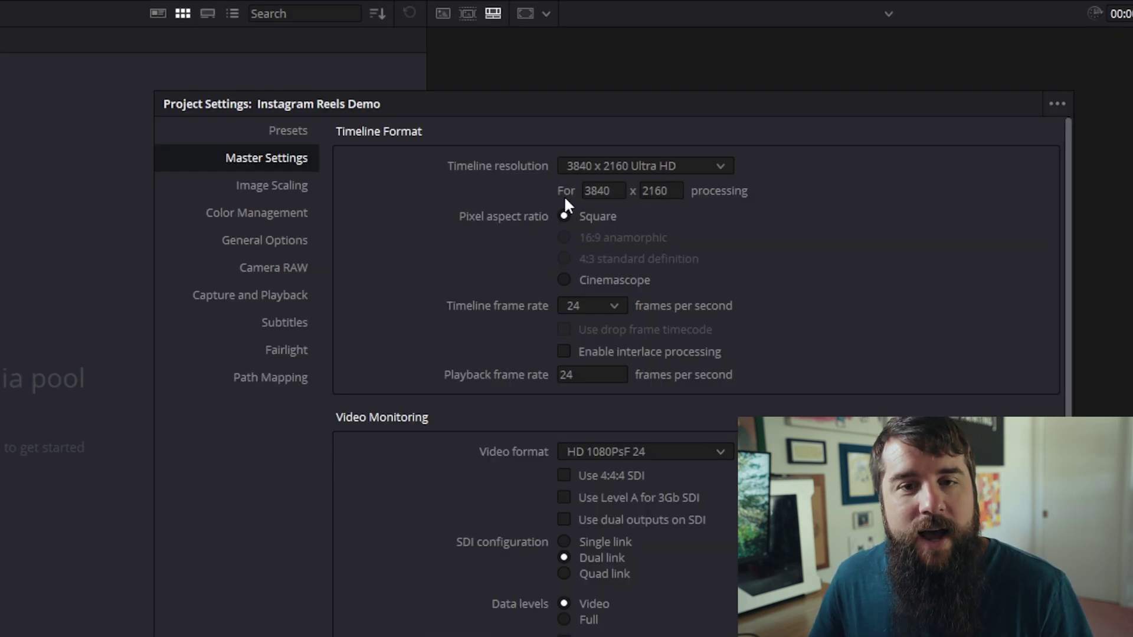
{"action": "left_click", "coordinate": [618, 189]}
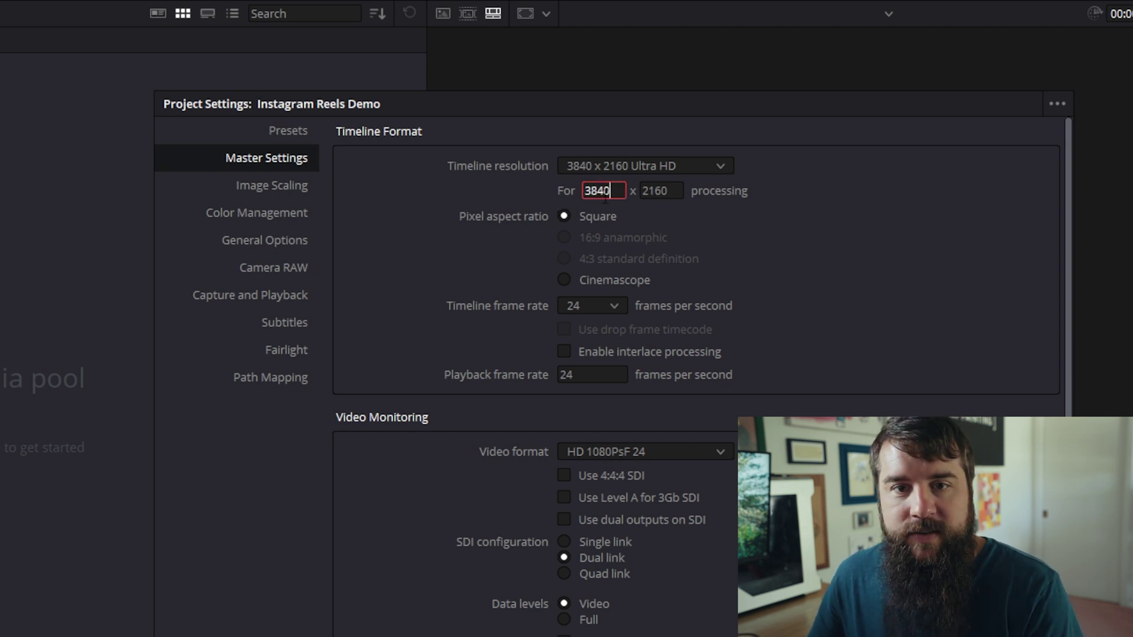
{"action": "key", "text": "BackSpace"}
{"action": "key", "text": "BackSpace"}
{"action": "key", "text": "BackSpace"}
{"action": "key", "text": "BackSpace"}
{"action": "type", "text": "19"}
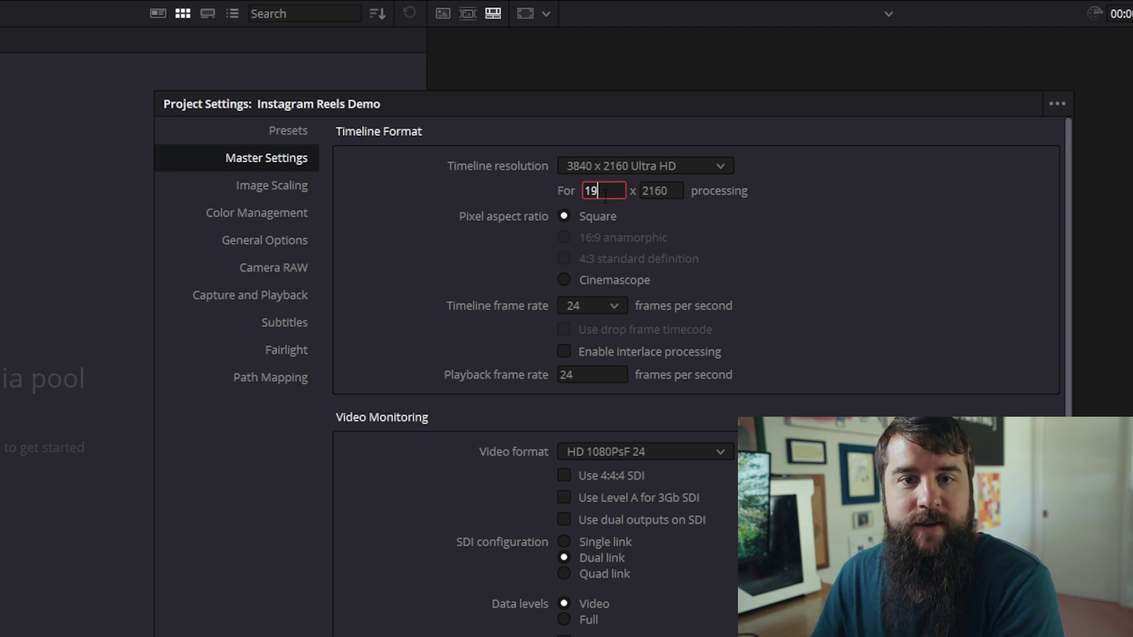
{"action": "key", "text": "BackSpace"}
{"action": "key", "text": "BackSpace"}
{"action": "type", "text": "1080"}
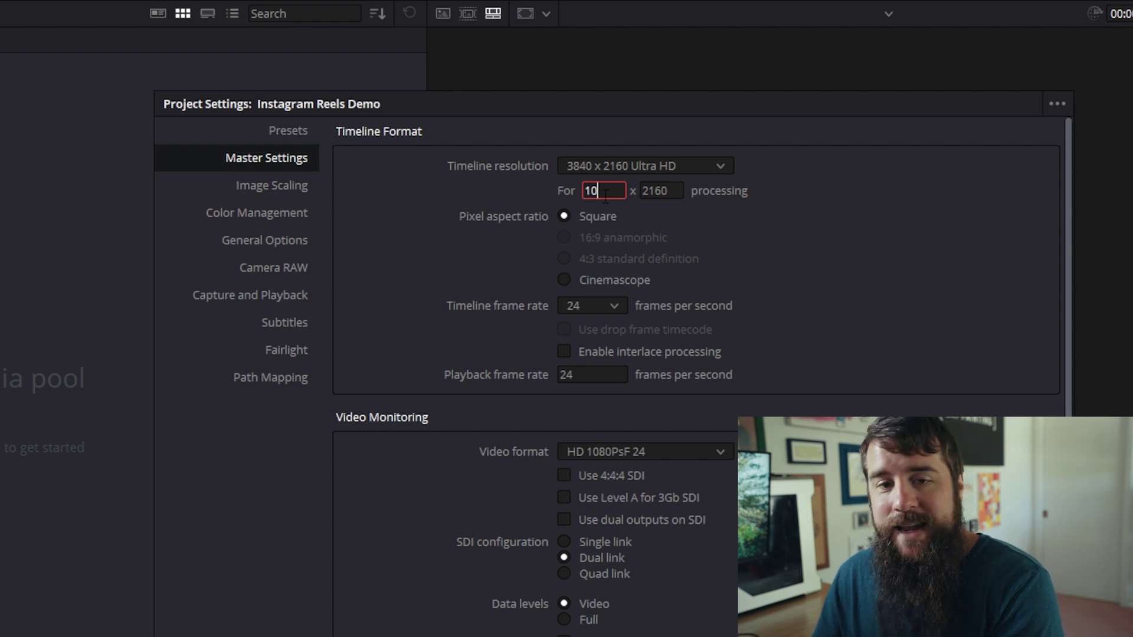
{"action": "key", "text": "Tab"}
{"action": "type", "text": "1920"}
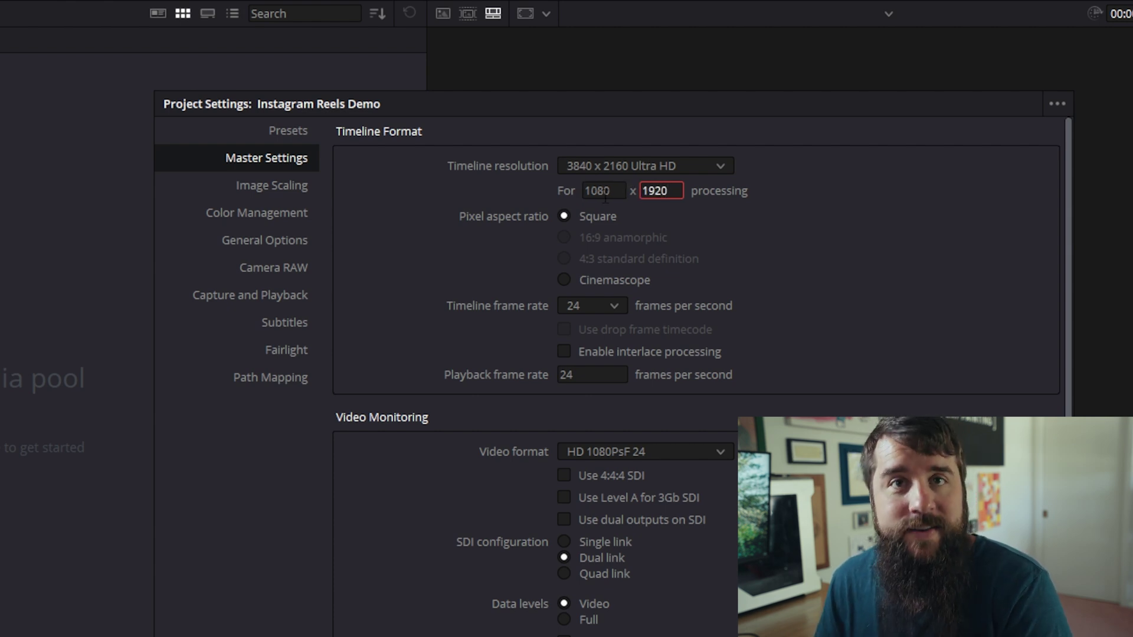
{"action": "key", "text": "Return"}
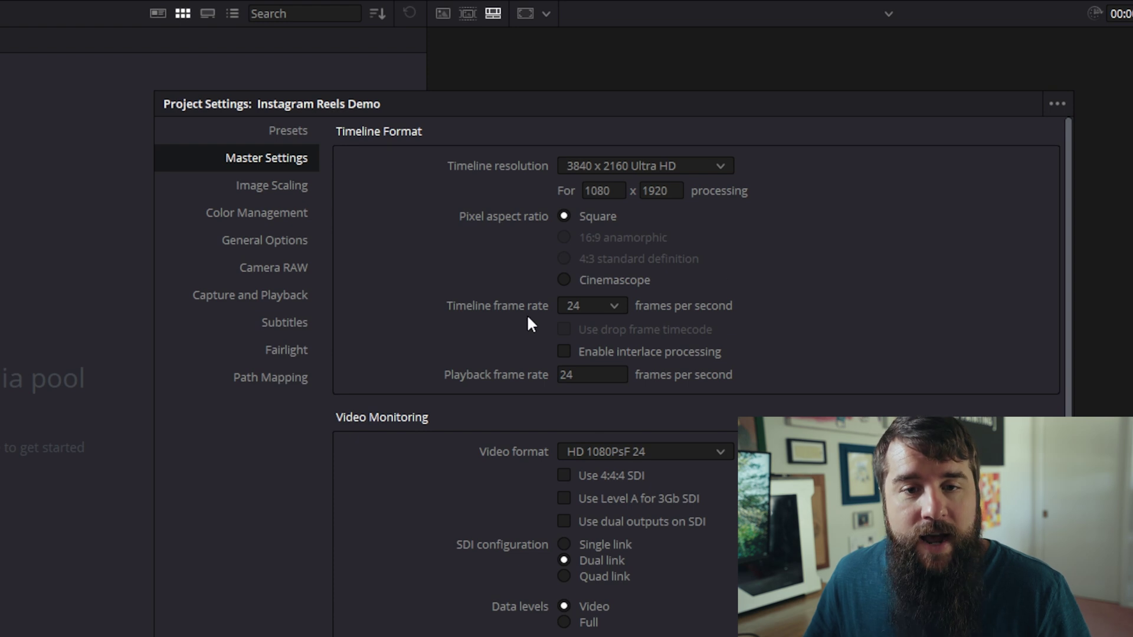
Set the timeline frame rate to 23.976 fps and save the project settings.
{"action": "left_click", "coordinate": [616, 305]}
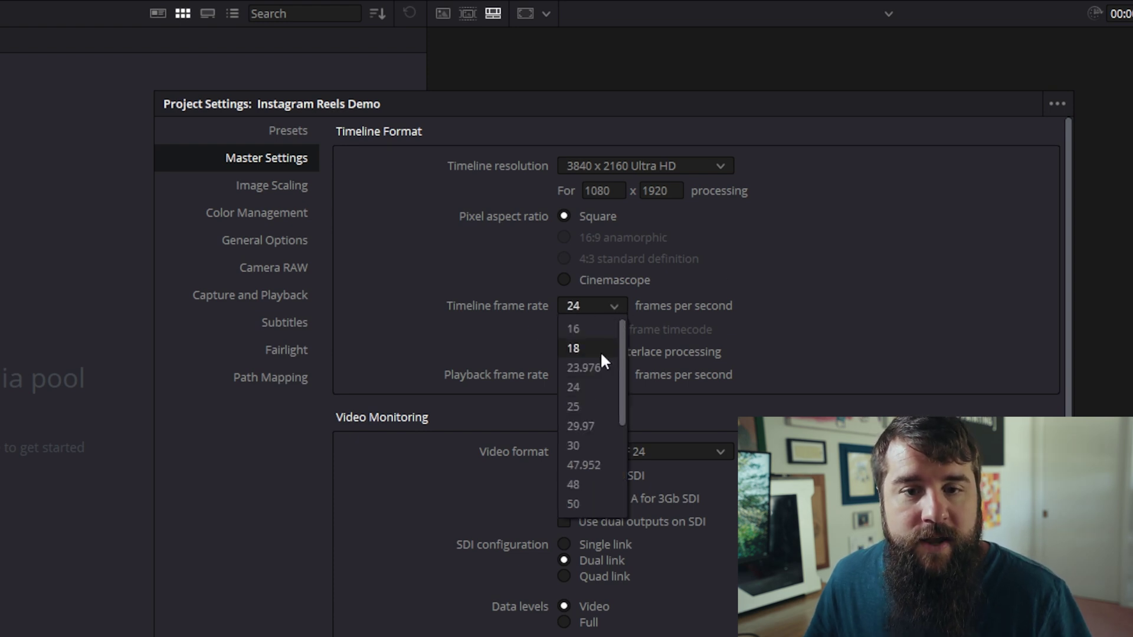
{"action": "left_click", "coordinate": [595, 367]}
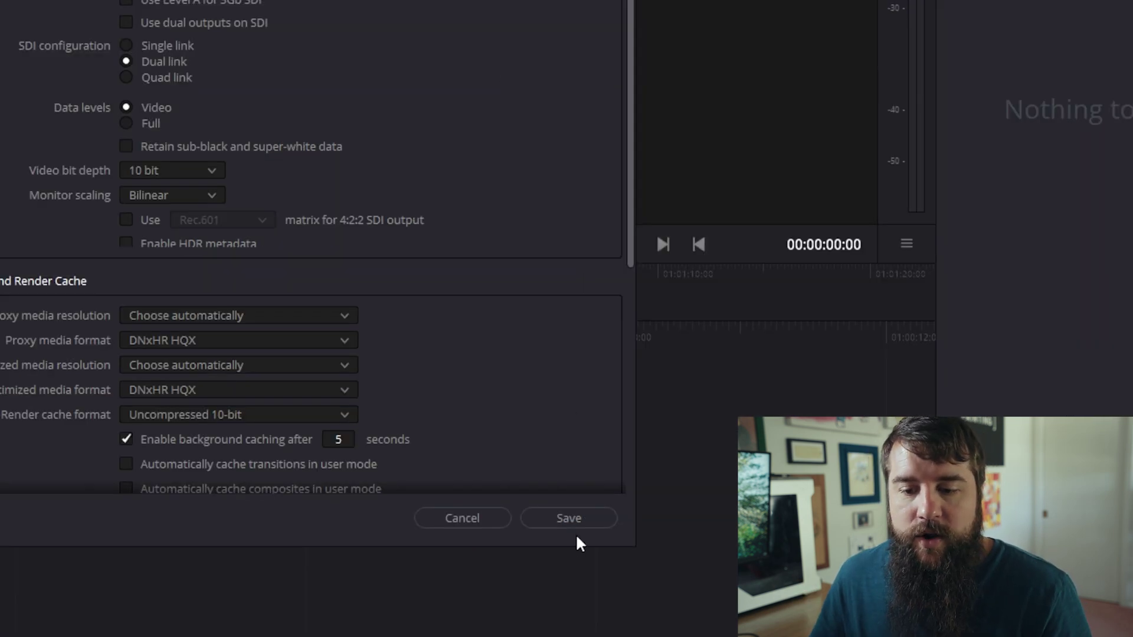
{"action": "left_click", "coordinate": [577, 518]}
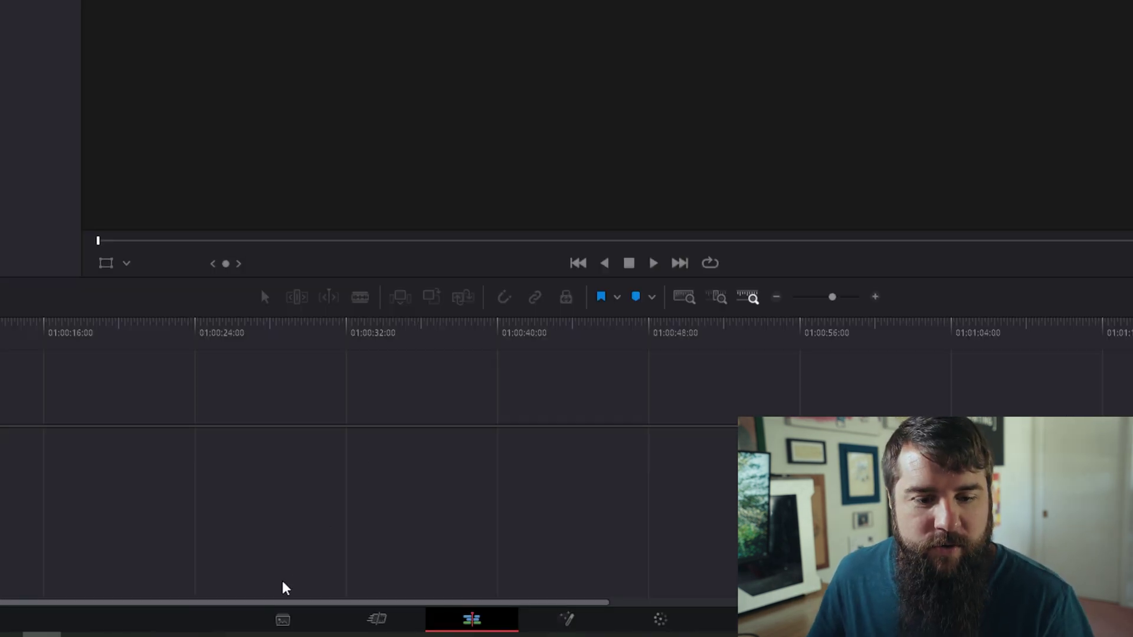
Switch to the Media page to import the clifftop landscape clip.
{"action": "left_click", "coordinate": [312, 617]}
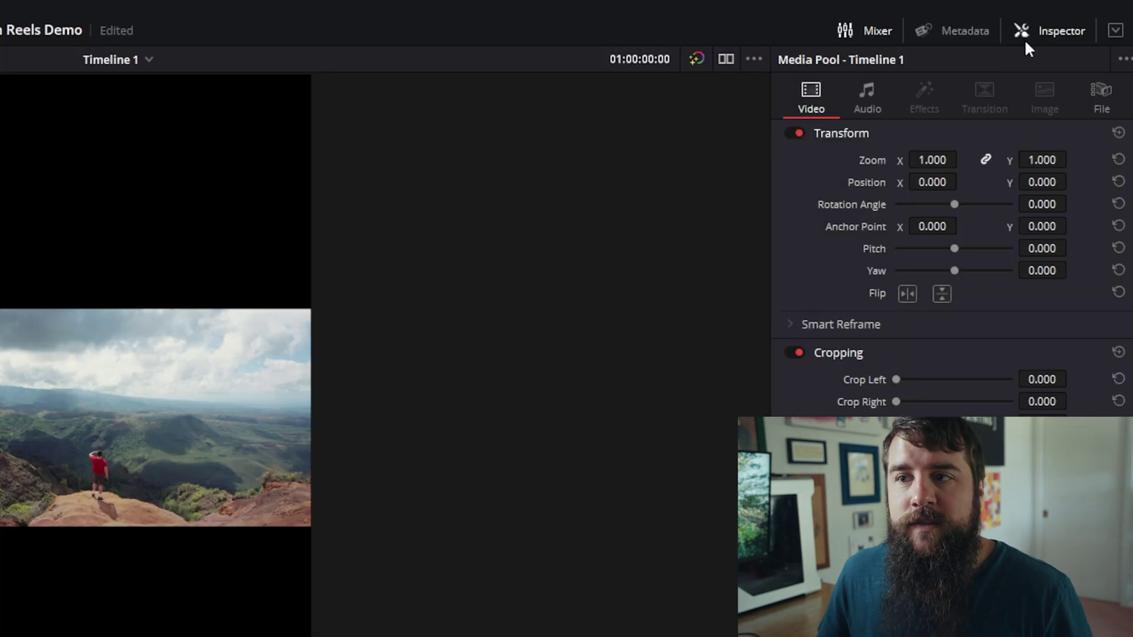
{"action": "left_click", "coordinate": [1047, 32]}
{"action": "left_click", "coordinate": [1047, 32]}
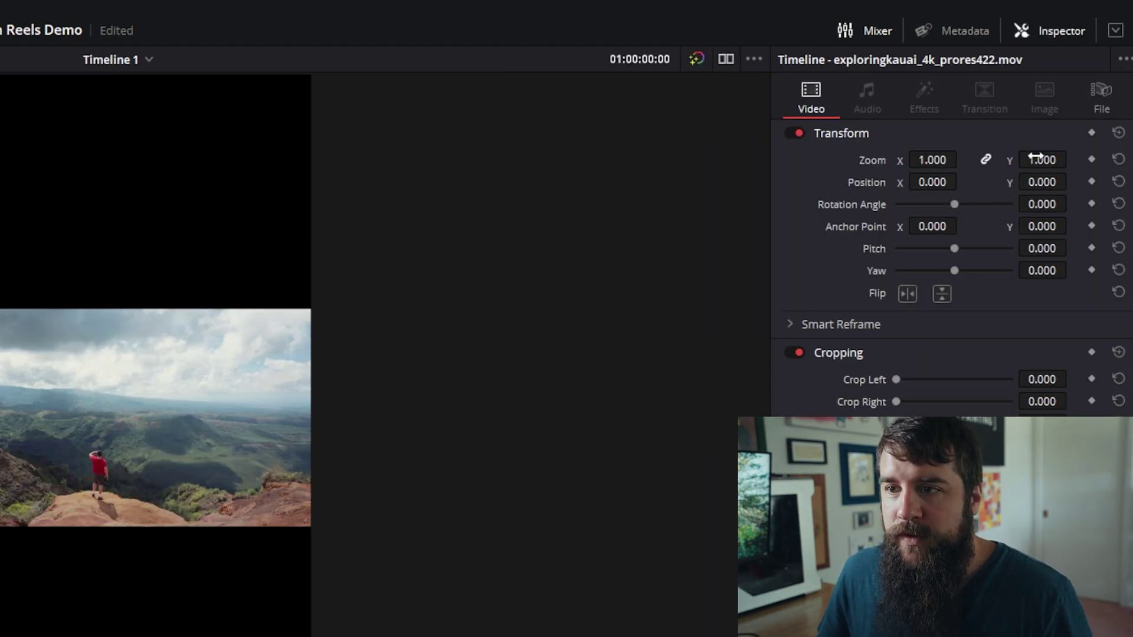
{"action": "left_click_drag", "start_coordinate": [1042, 157], "coordinate": [1079, 158]}
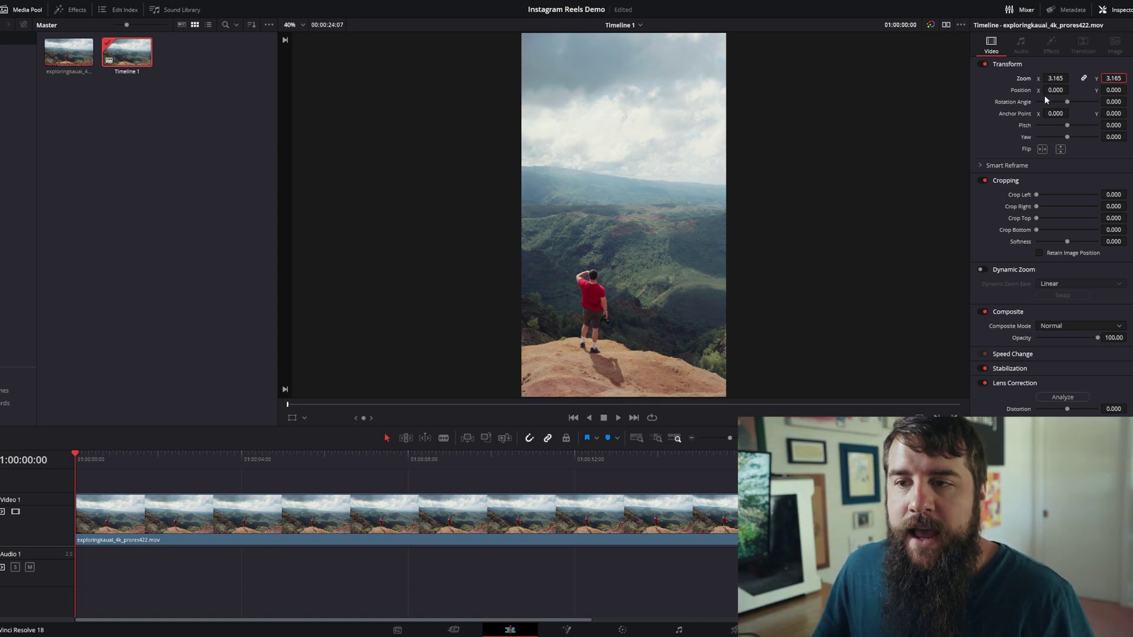
{"action": "mouse_move", "coordinate": [1053, 91]}
{"action": "left_mouse_down"}
{"action": "mouse_move", "coordinate": [1072, 90]}
{"action": "mouse_move", "coordinate": [1053, 92]}
{"action": "left_mouse_up"}
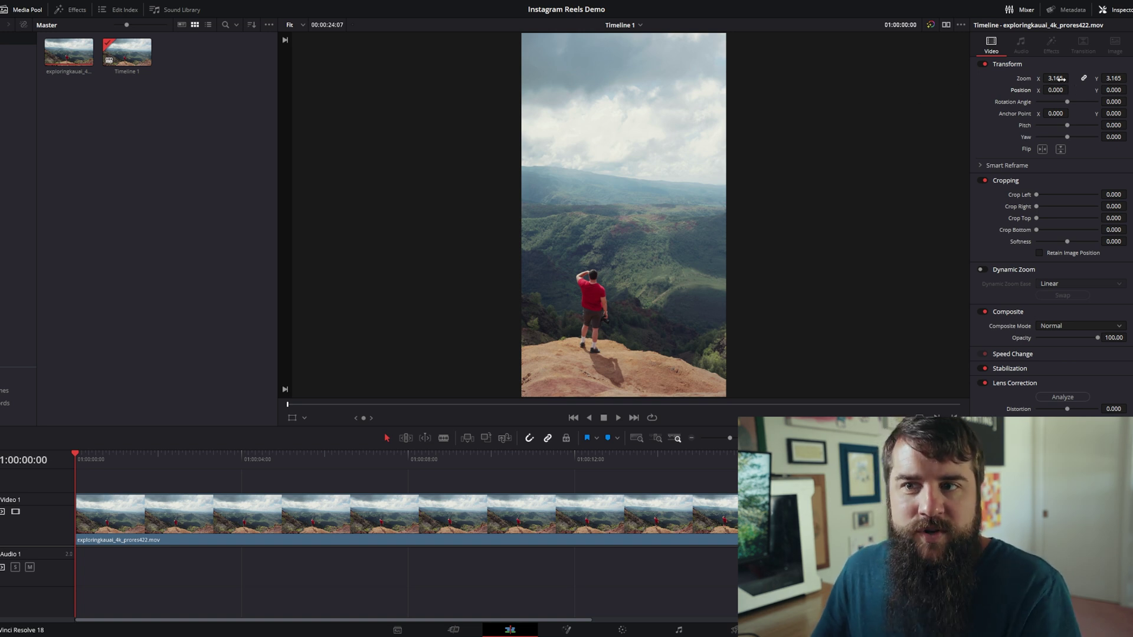
{"action": "double_click", "coordinate": [1026, 93]}
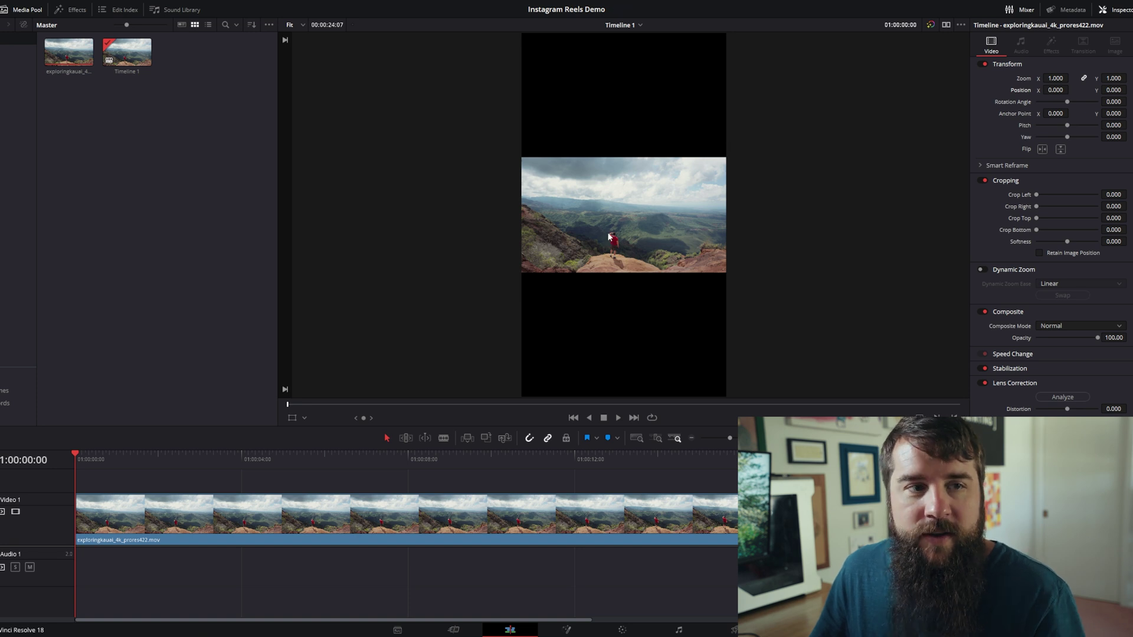
Unlink Timeline 1 from project settings and set Format and Output mismatched resolution to Scale full frame with crop.
{"action": "right_click", "coordinate": [123, 56]}
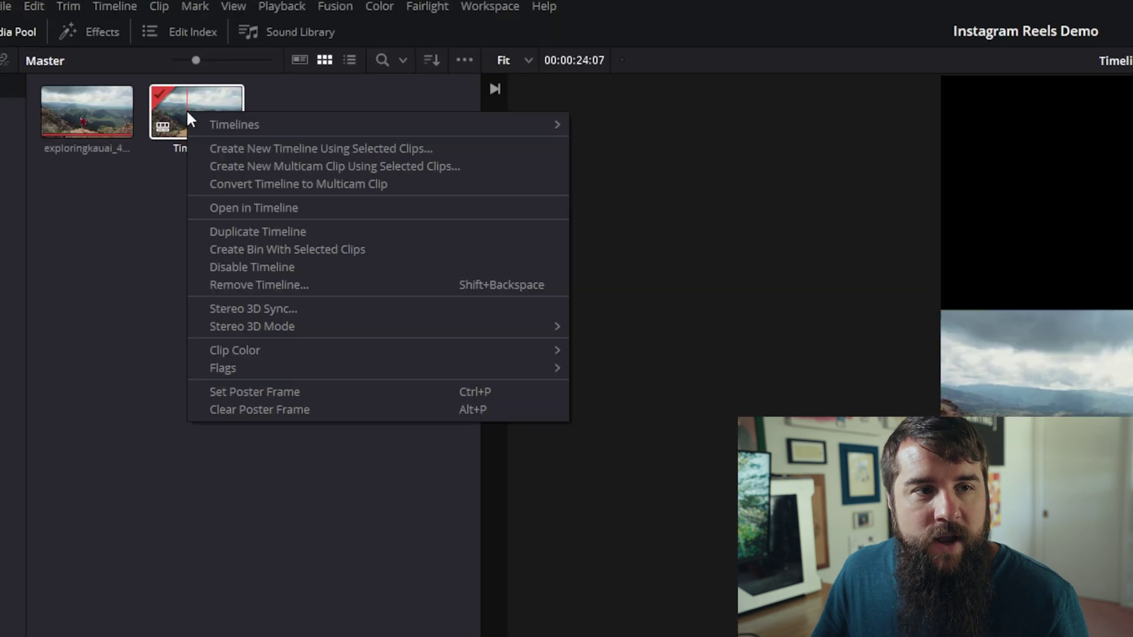
{"action": "mouse_move", "coordinate": [260, 57]}
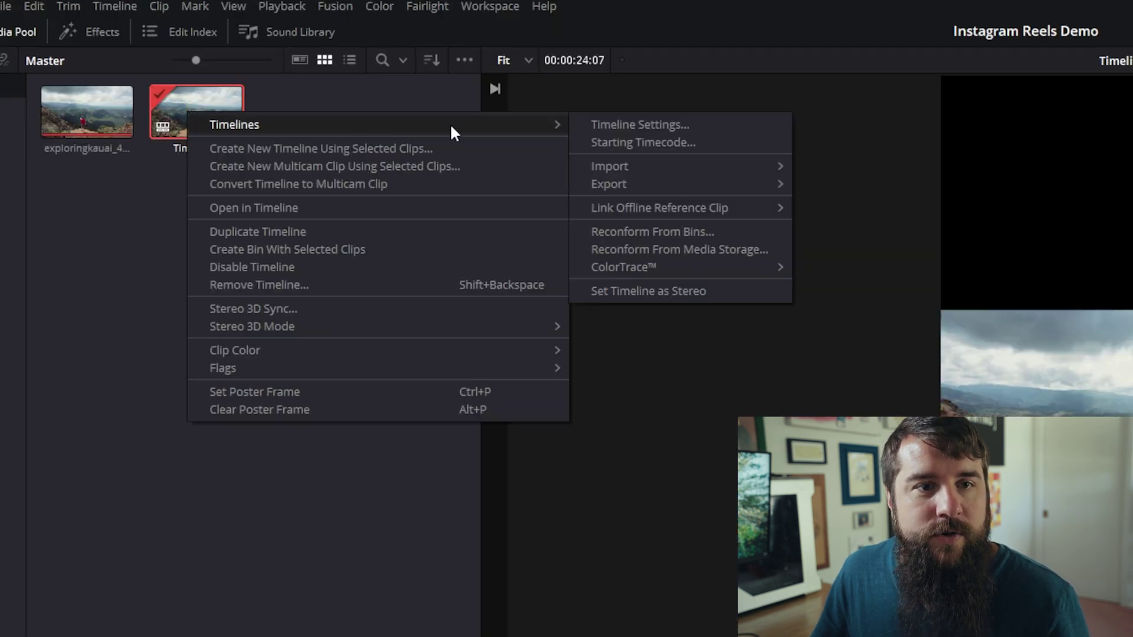
{"action": "left_click", "coordinate": [625, 124]}
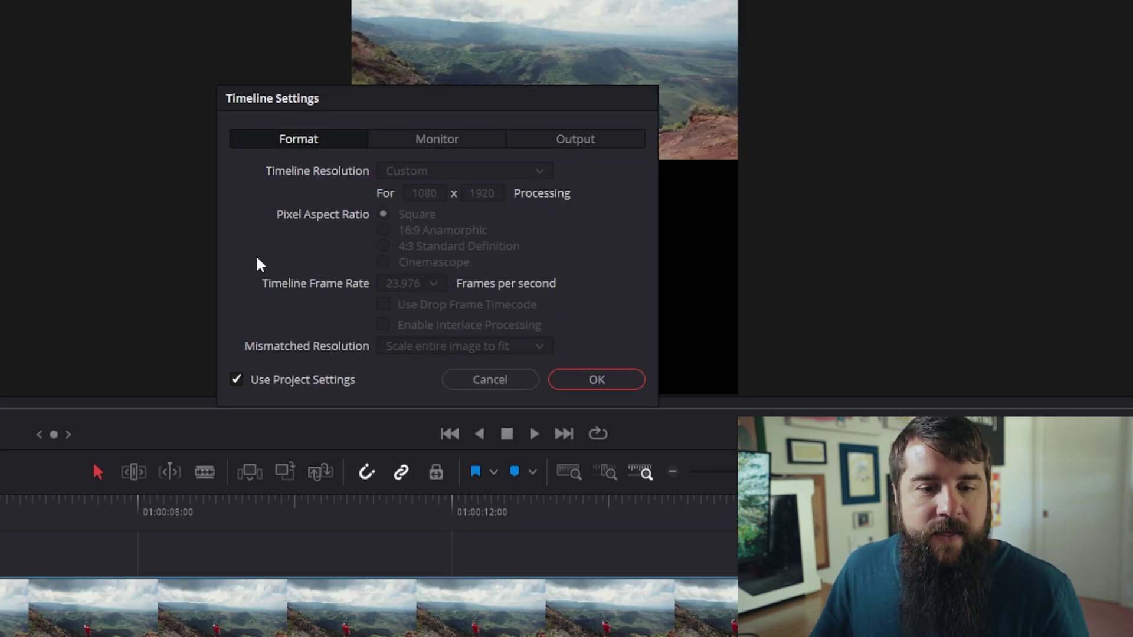
{"action": "left_click", "coordinate": [241, 379]}
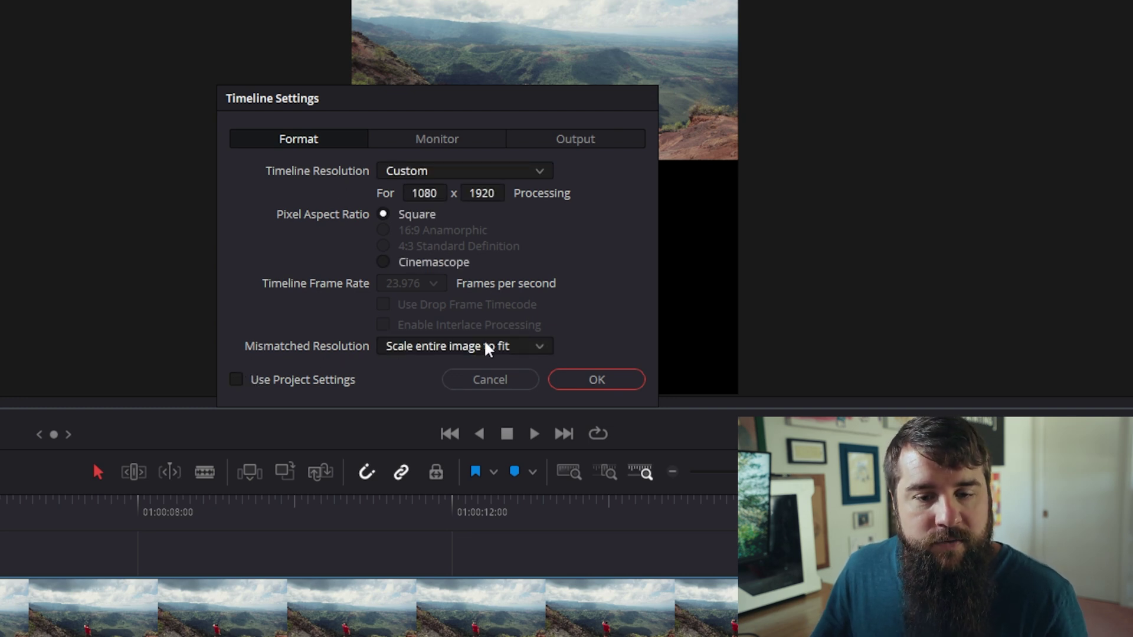
{"action": "left_click", "coordinate": [539, 349]}
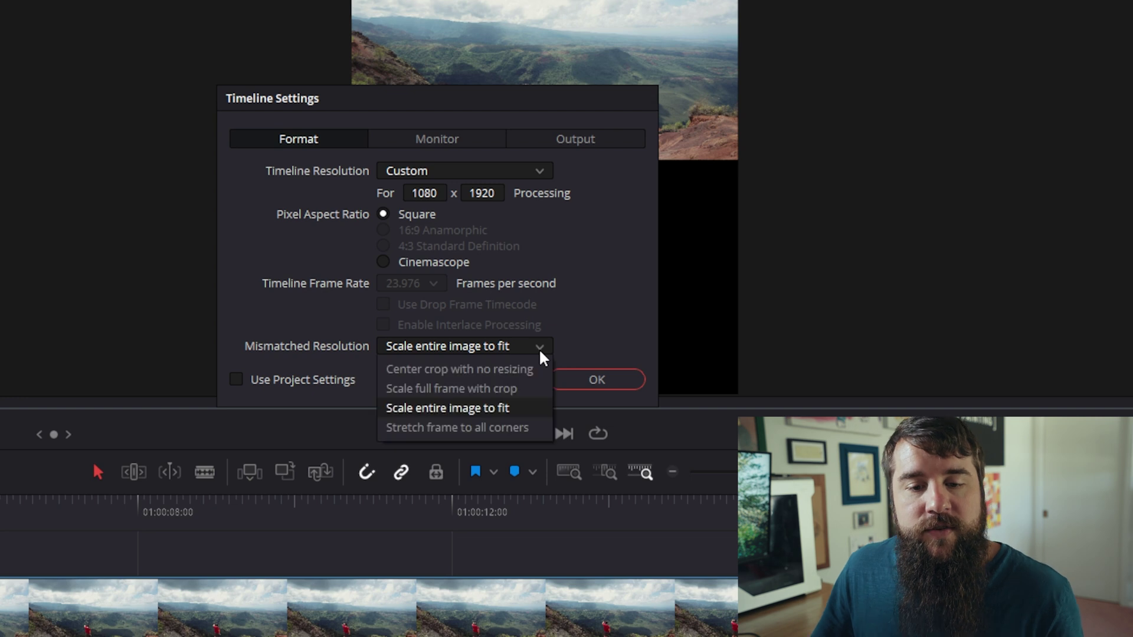
{"action": "left_click", "coordinate": [510, 389]}
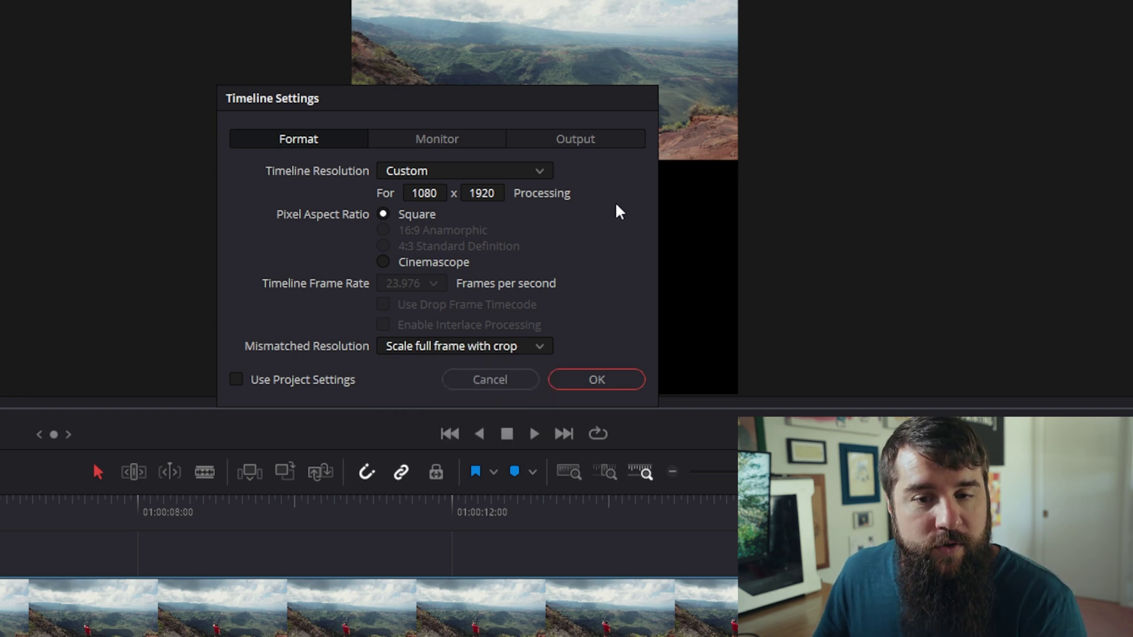
{"action": "left_click", "coordinate": [605, 142]}
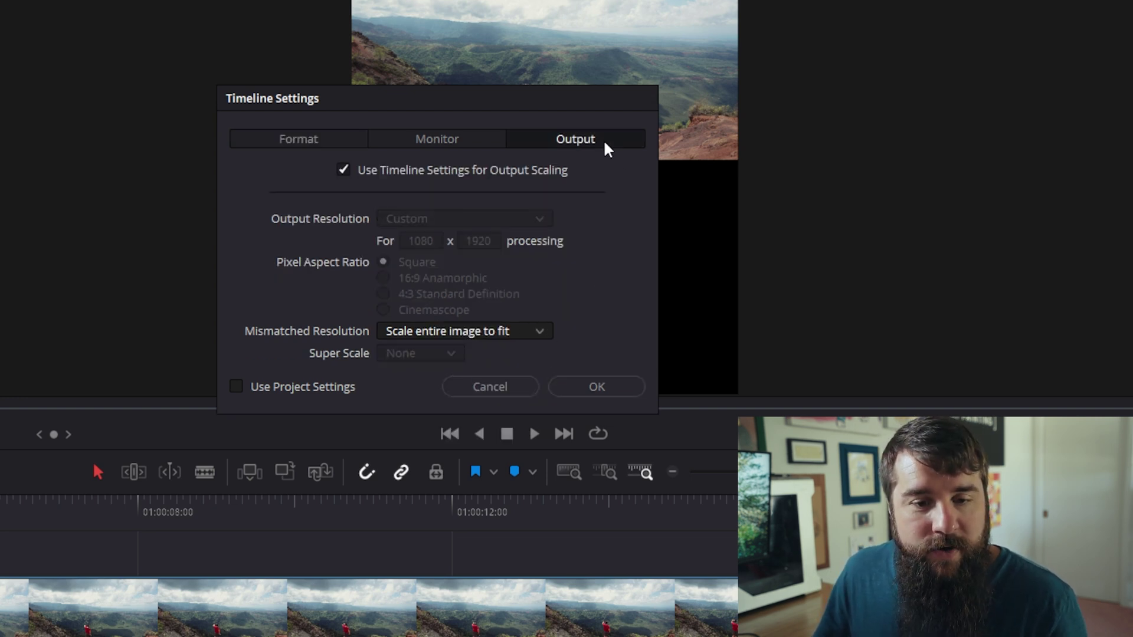
{"action": "left_click", "coordinate": [473, 332]}
{"action": "left_click", "coordinate": [473, 366]}
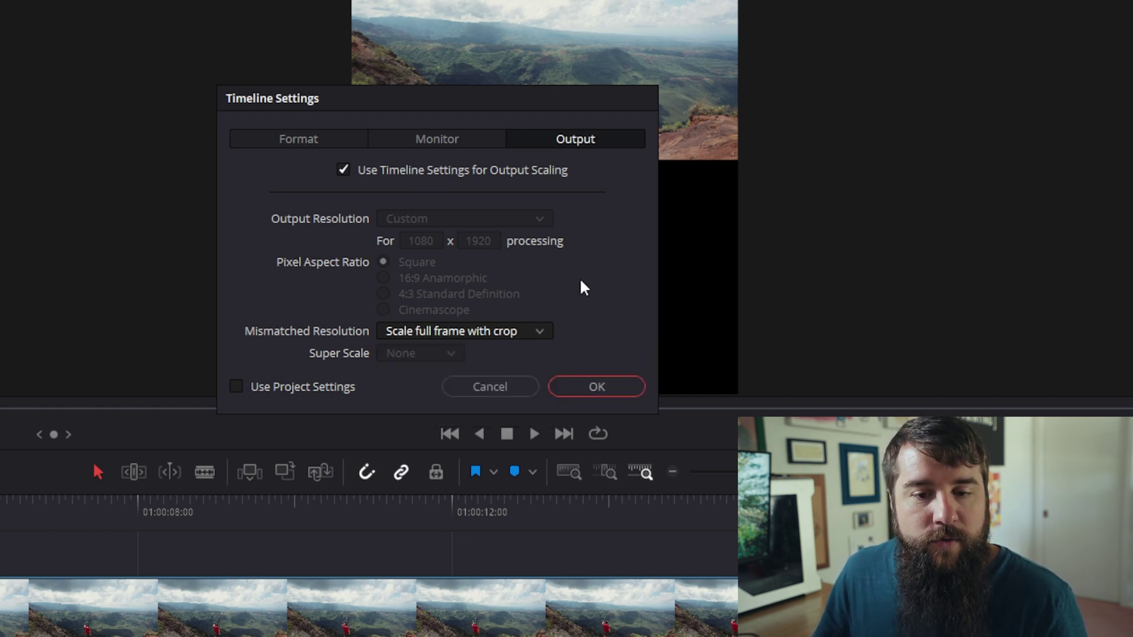
{"action": "left_click", "coordinate": [613, 385]}
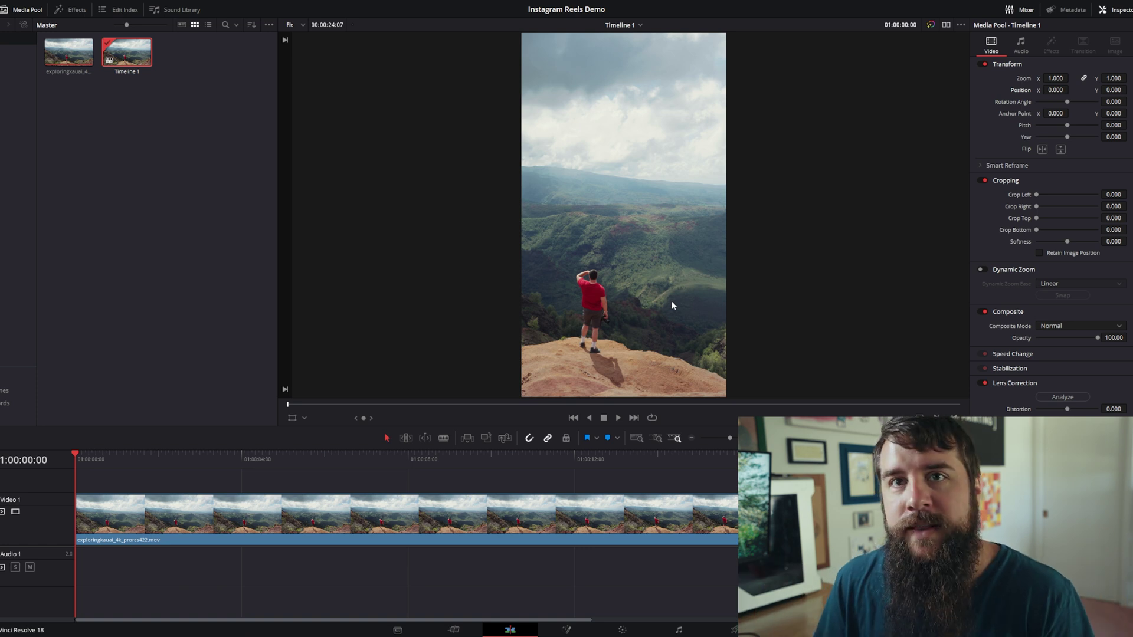
Shift the clip to Position X 43.000 to centre the hiker, then go to Deliver.
{"action": "left_click", "coordinate": [675, 515]}
{"action": "left_click_drag", "start_coordinate": [1043, 97], "coordinate": [1068, 90]}
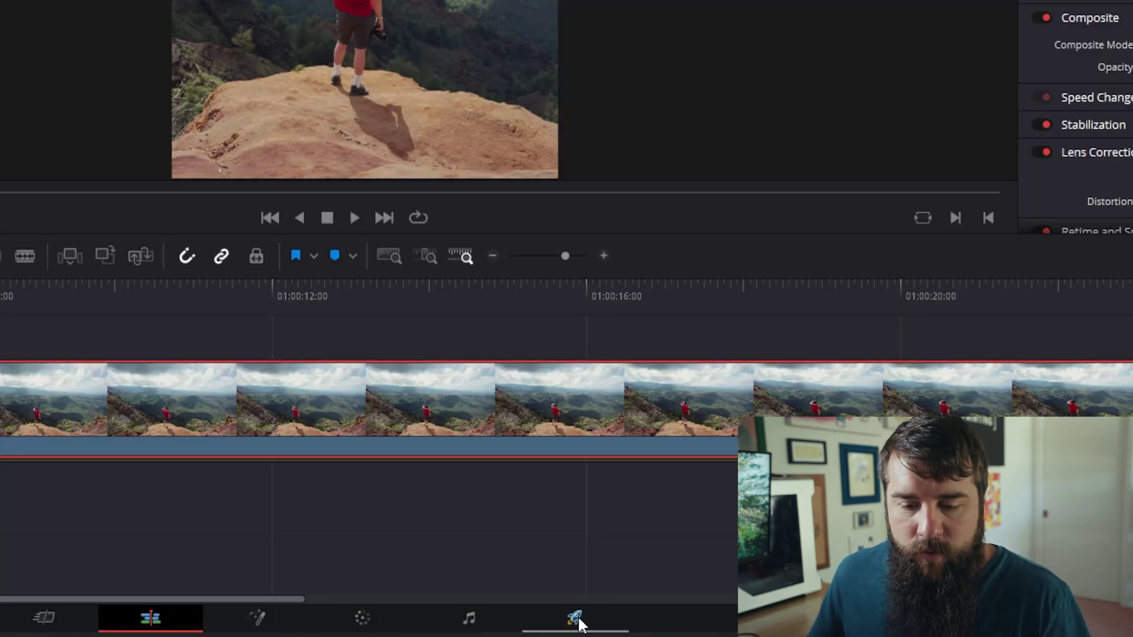
{"action": "left_click", "coordinate": [576, 618]}
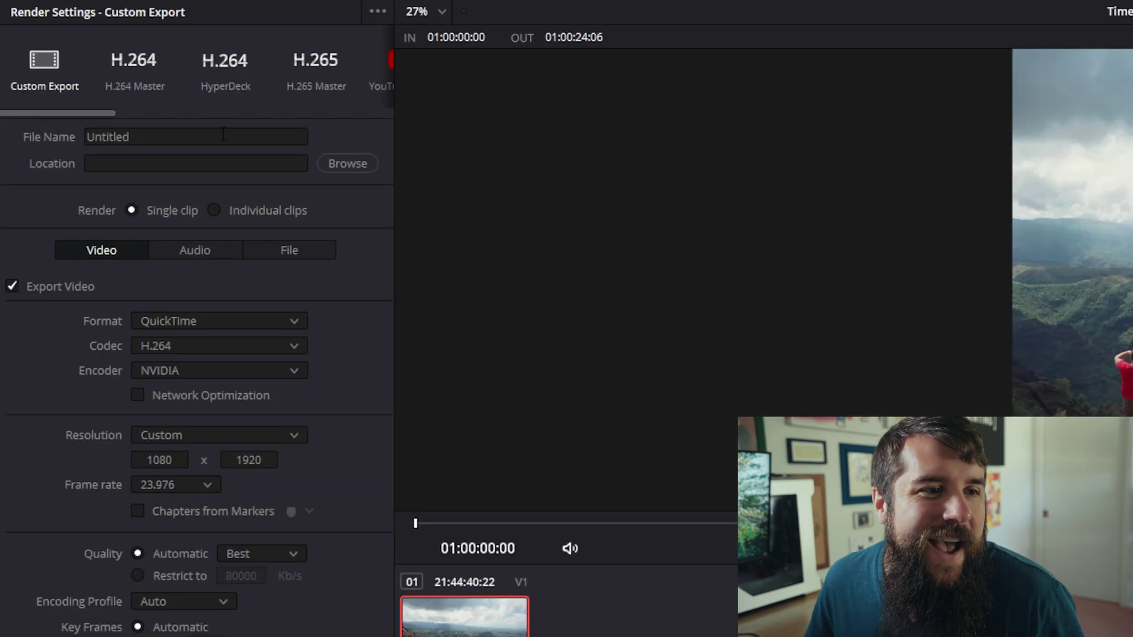
Replace the Untitled render file name with 'whoismattreel'.
{"action": "left_click", "coordinate": [88, 137]}
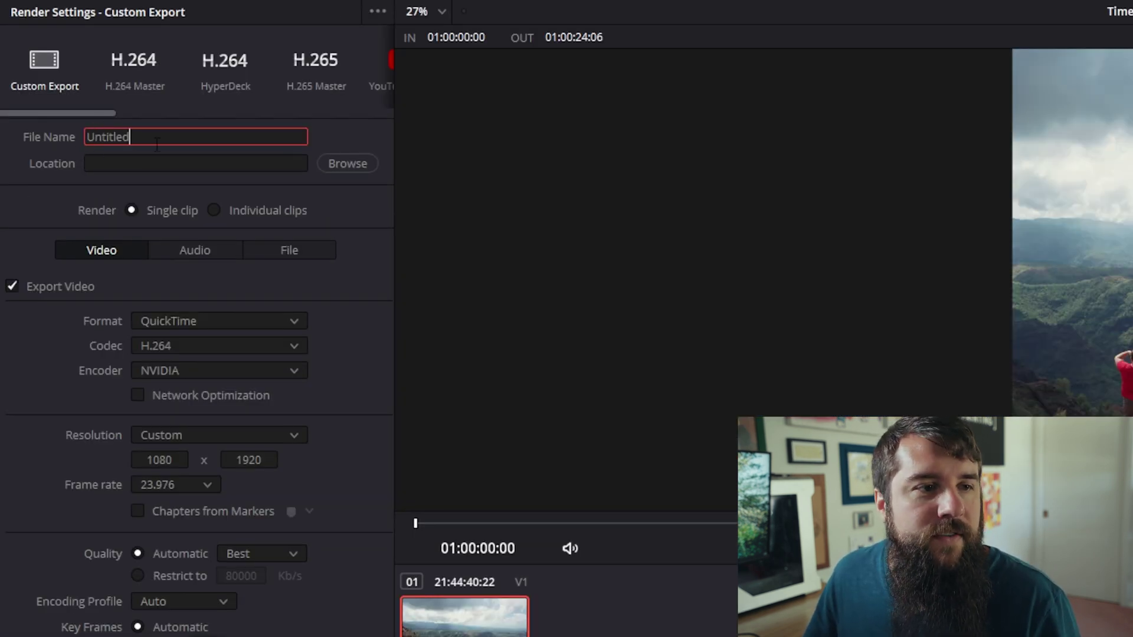
{"action": "left_click_drag", "start_coordinate": [156, 145], "coordinate": [93, 142]}
{"action": "type", "text": "whoismattreel"}
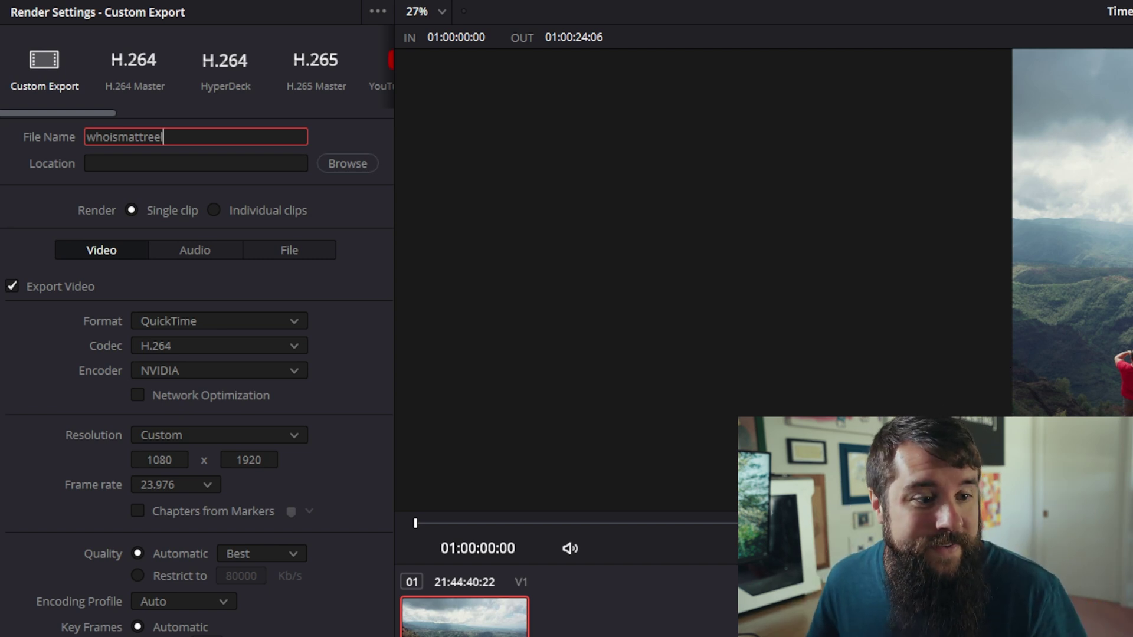
{"action": "key", "text": "Return"}
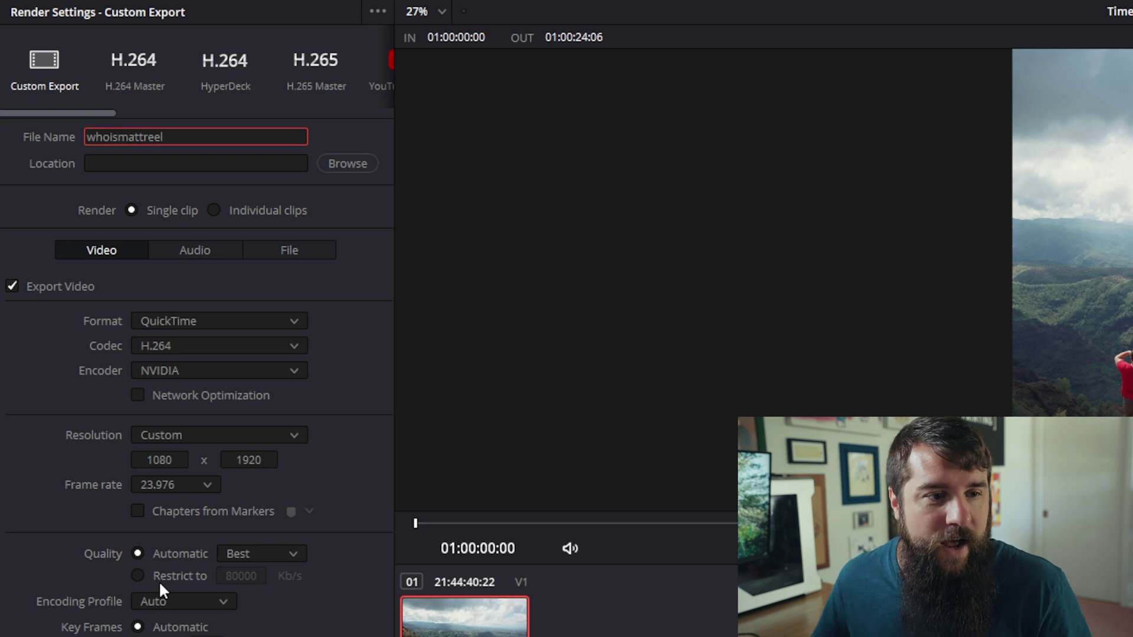
Restrict render quality to 3500 Kb/s with Constant Bitrate rate control.
{"action": "left_click", "coordinate": [139, 577]}
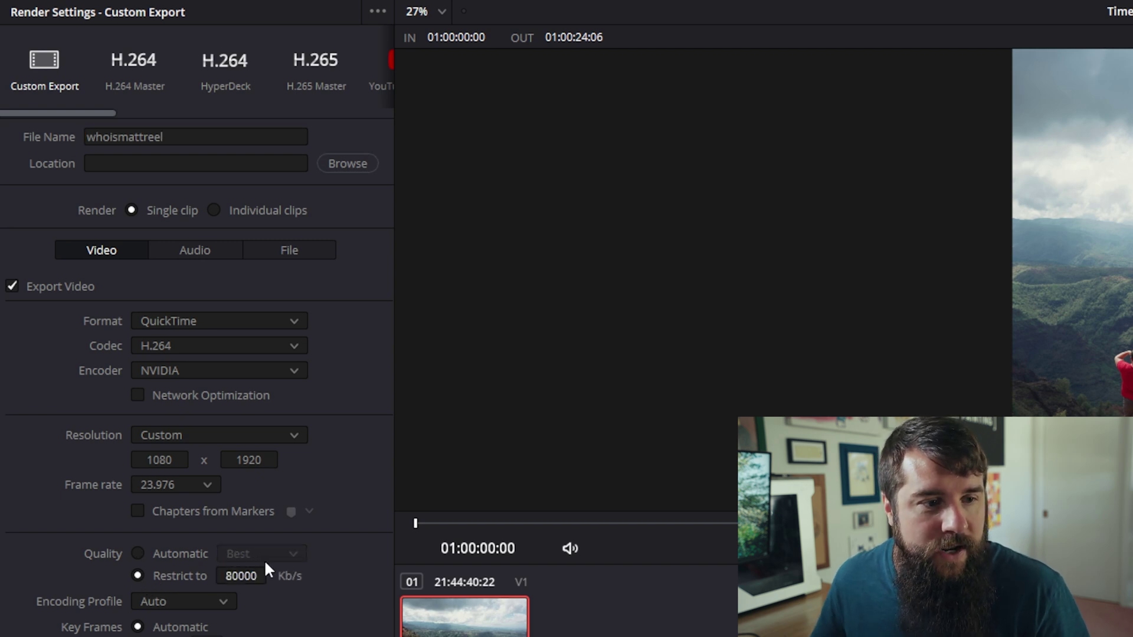
{"action": "left_click", "coordinate": [251, 577]}
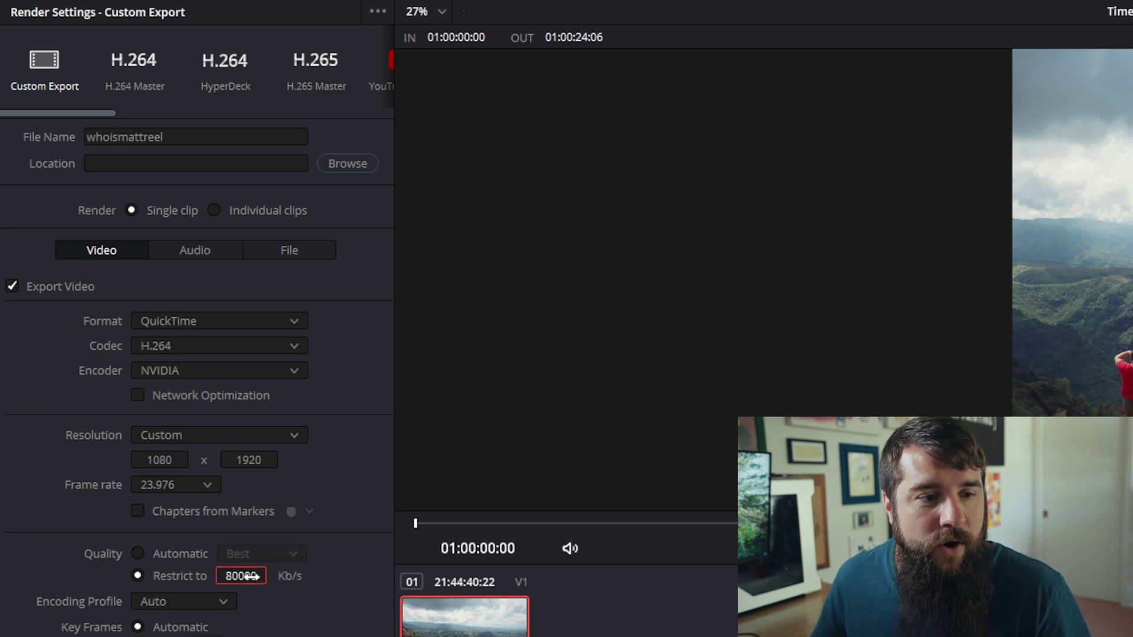
{"action": "left_click", "coordinate": [250, 577]}
{"action": "type", "text": "3500"}
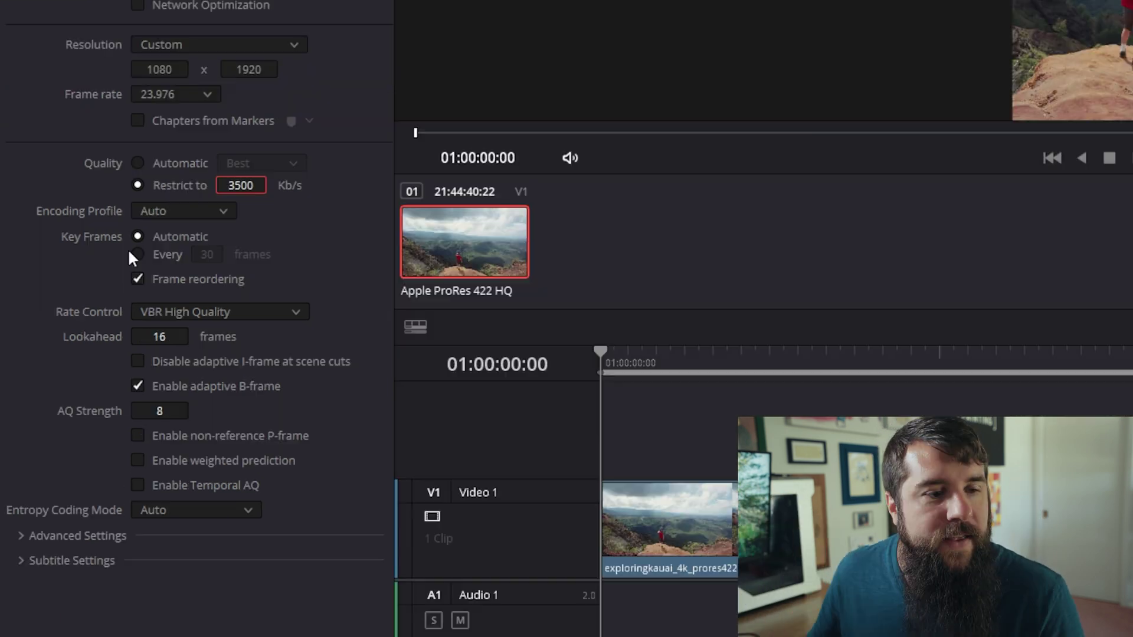
{"action": "left_click", "coordinate": [299, 309]}
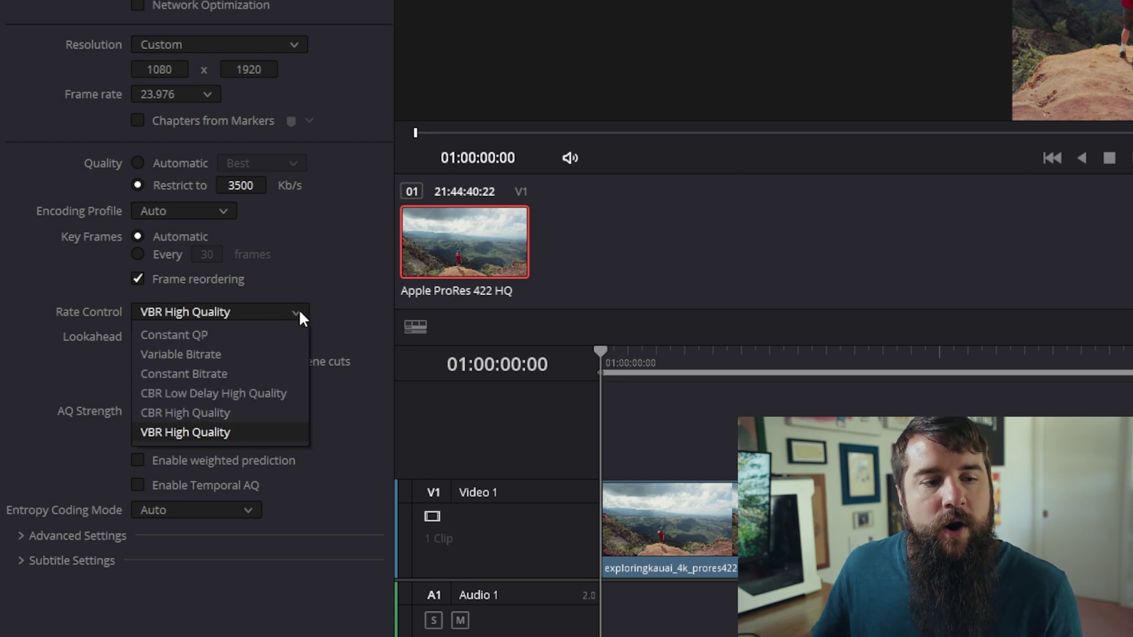
{"action": "left_click", "coordinate": [258, 372]}
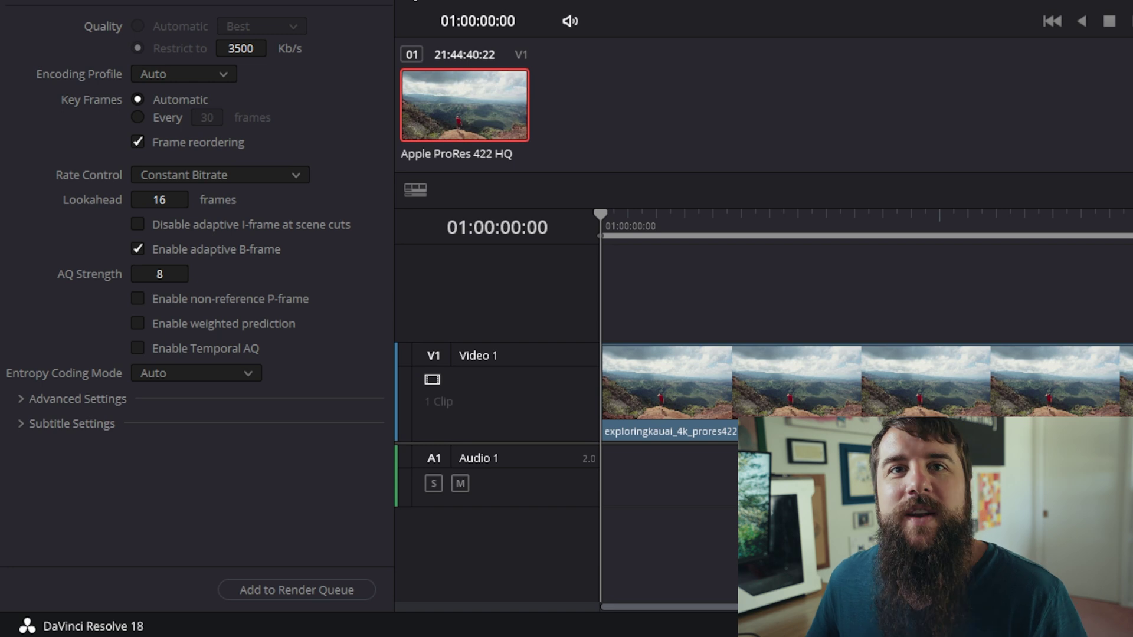
Add the Timeline 1 render to the queue as Job 1, outputting whoismattreel.mov.
{"action": "left_click", "coordinate": [299, 591]}
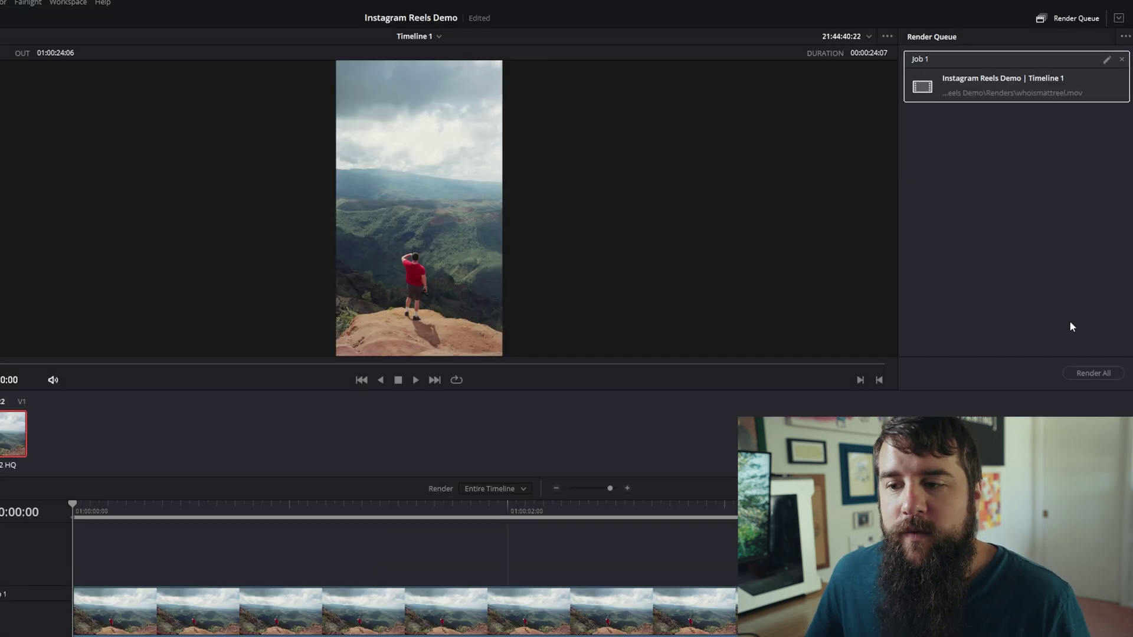